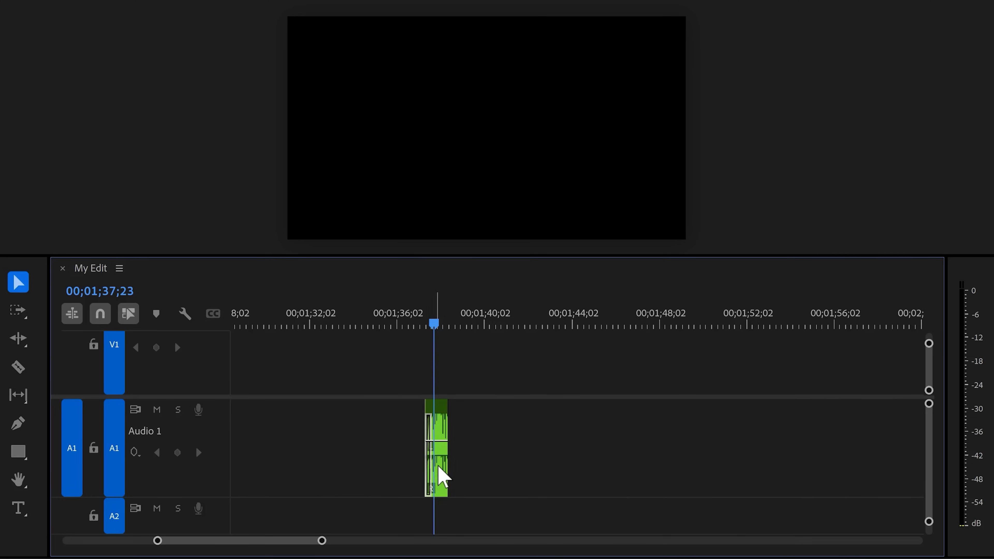
- Zoom the timeline in and out repeatedly to inspect the Linear keyframe.png clips
scroll(437, 473, "up", 5)
scroll(438, 466, "down", 5)
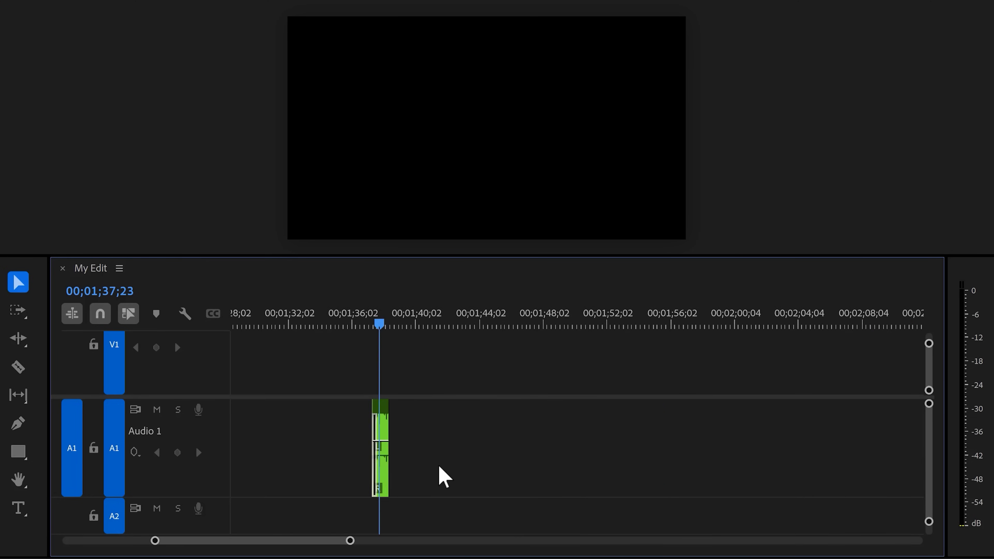
scroll(439, 467, "up", 3)
scroll(439, 467, "down", 3)
scroll(439, 467, "up", 5)
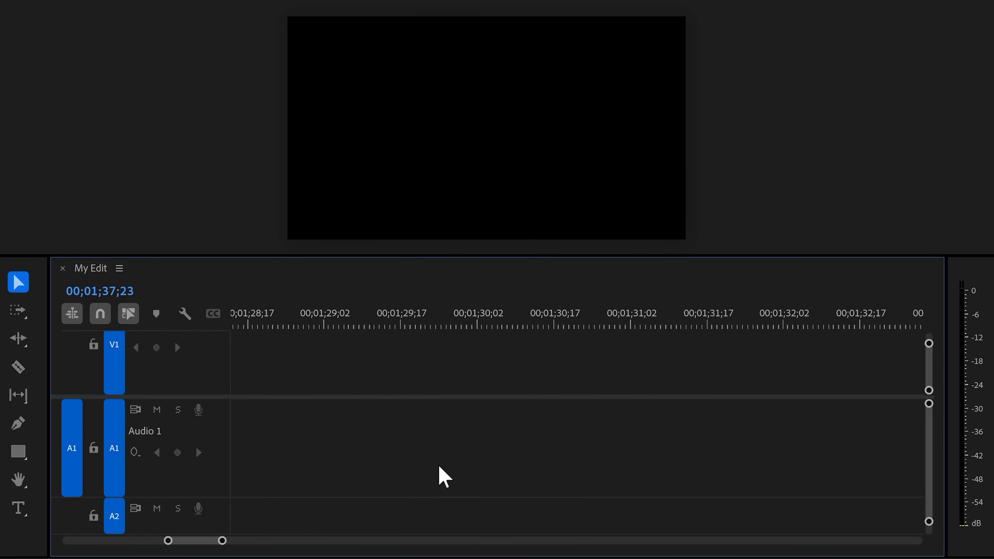
scroll(439, 466, "down", 5)
scroll(439, 467, "up", 5)
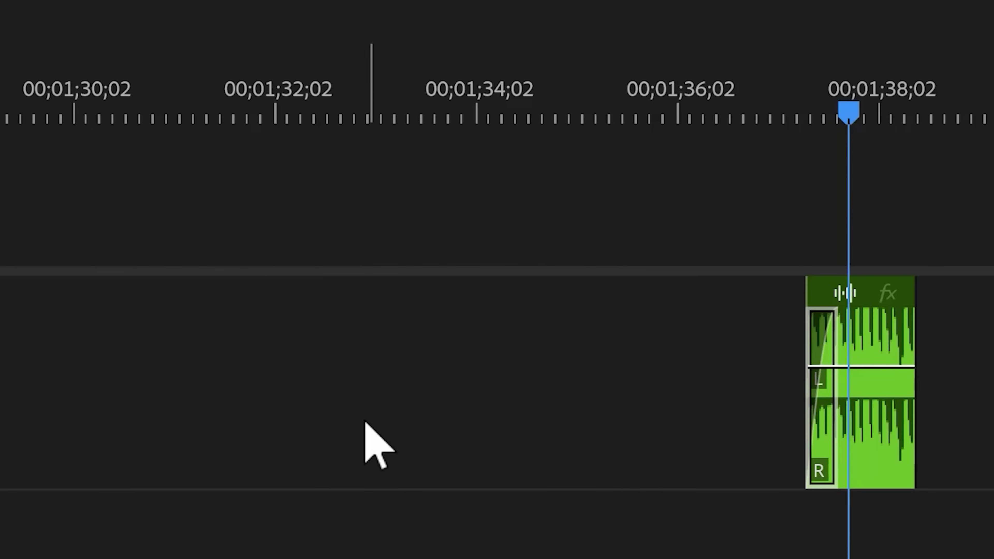
scroll(439, 466, "down", 2)
scroll(366, 424, "down", 3)
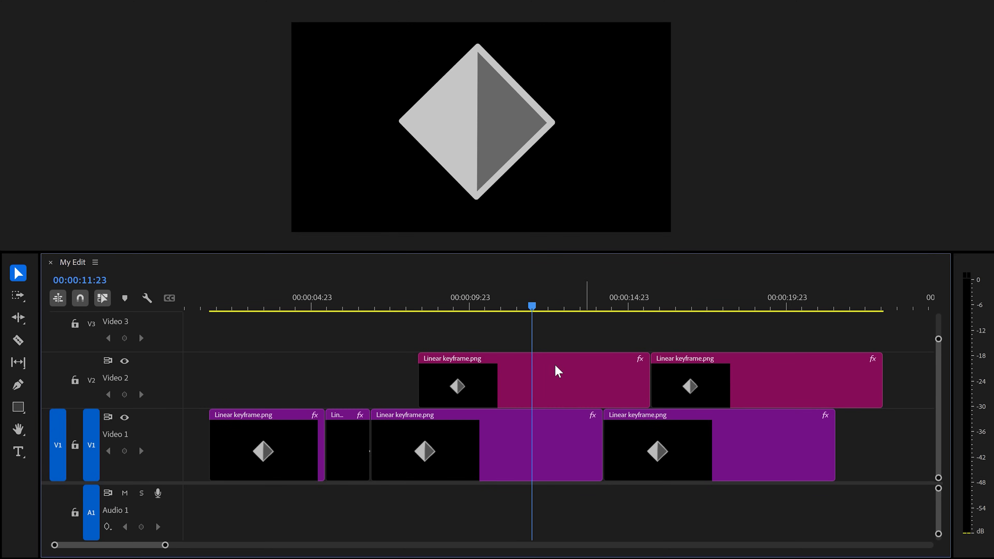
scroll(539, 376, "up", 2)
scroll(539, 376, "down", 2)
scroll(541, 377, "up", 2)
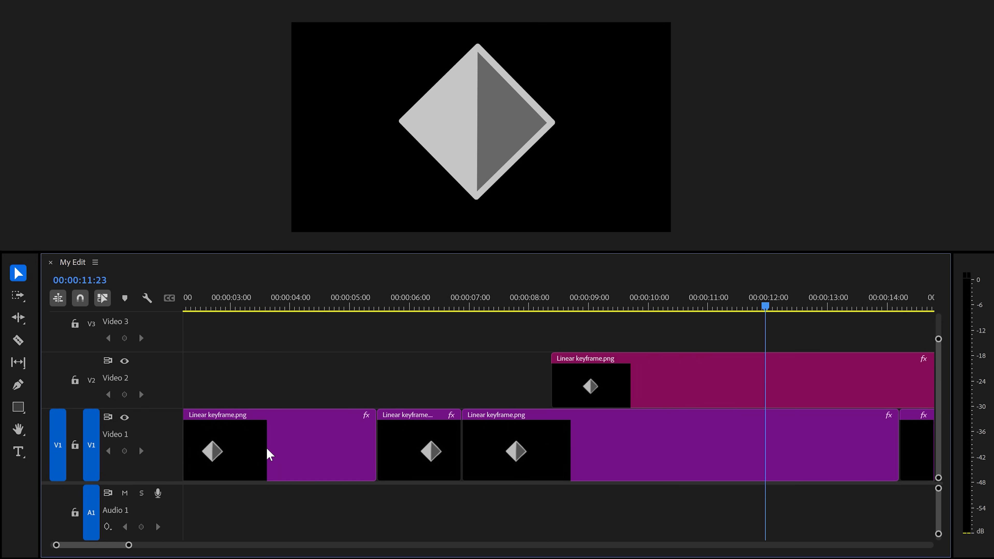
scroll(541, 377, "down", 3)
scroll(724, 455, "up", 4)
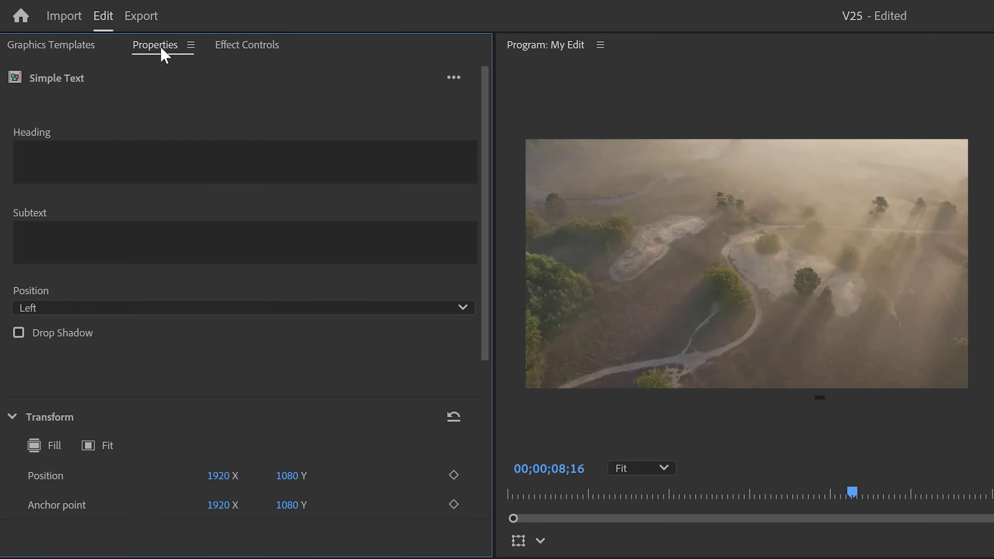
- Change the Simple Text heading to 'Subscribe :D', then select the HUNGRY title layer
left_click(195, 156)
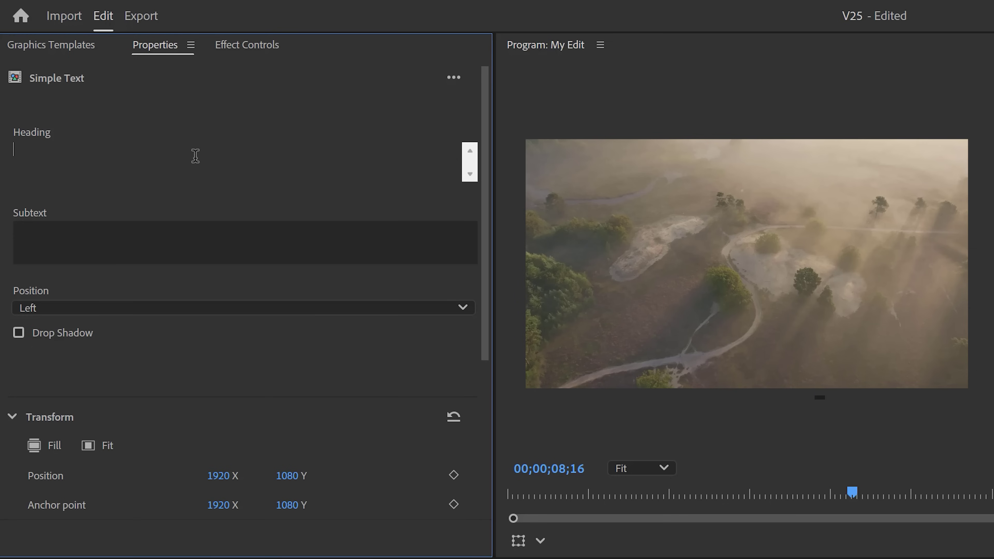
type("Subscribe :D")
left_click(241, 121)
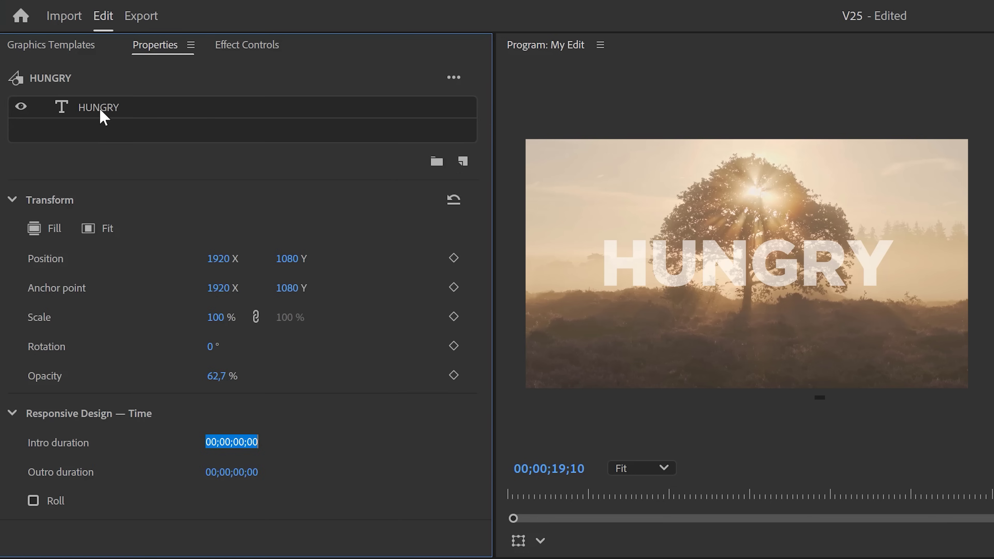
left_click(99, 107)
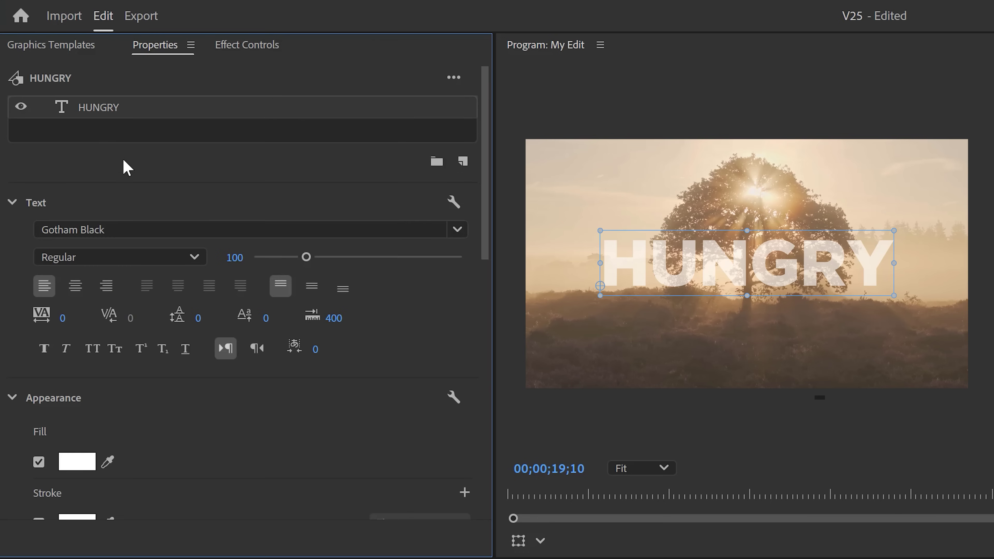
left_click_drag(484, 254, 484, 231)
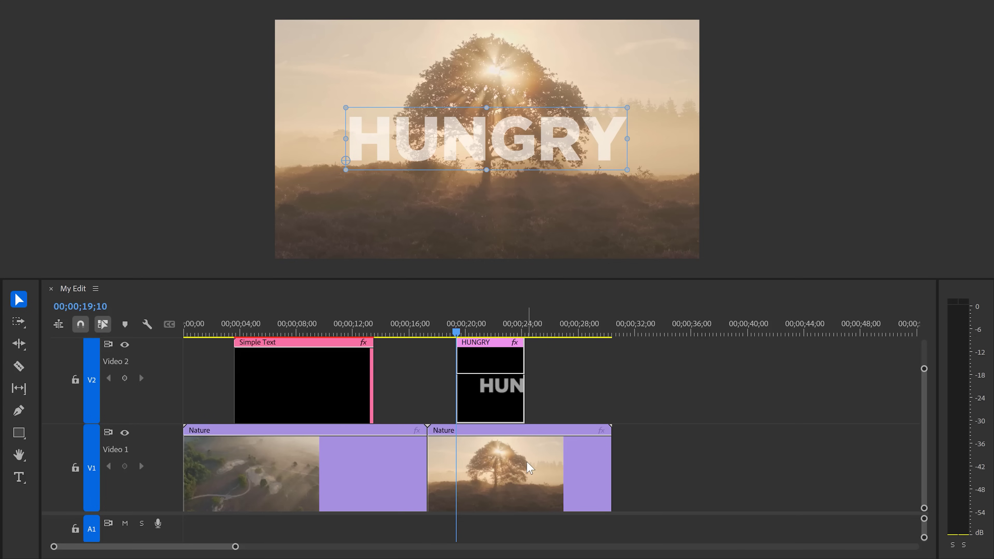
- Give the selected Nature clip Scale 107, Position Y 1119,5 and Crop Top 16%
left_click(510, 470)
left_click_drag(213, 238, 295, 246)
left_click_drag(288, 174, 301, 174)
left_click_drag(215, 388, 232, 381)
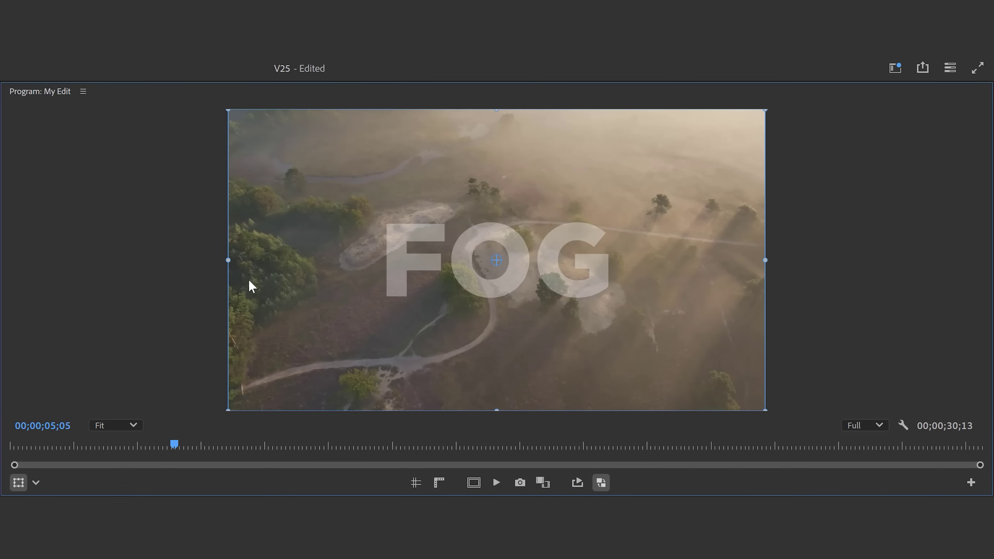
- Drag the Program Monitor crop handles to trim the clip's left, top and bottom edges
mouse_move(228, 260)
left_mouse_down()
mouse_move(381, 260)
mouse_move(229, 262)
left_mouse_up()
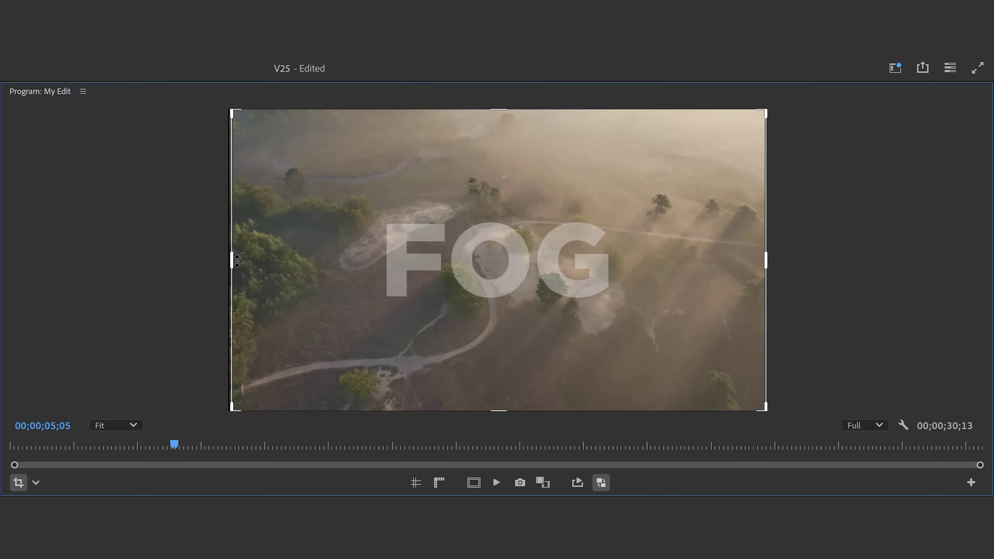
left_click_drag(237, 260, 279, 262)
left_click_drag(520, 109, 520, 158)
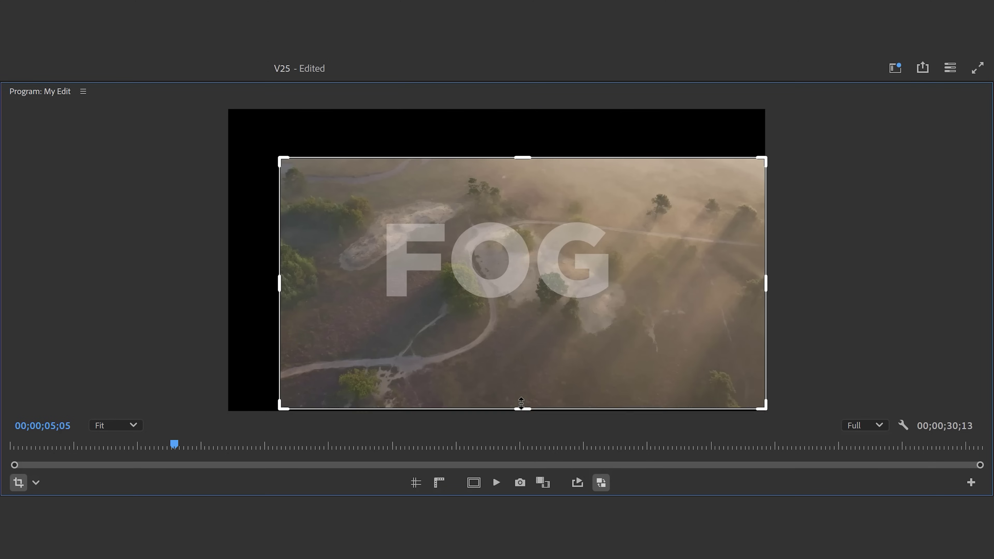
left_click_drag(521, 403, 521, 368)
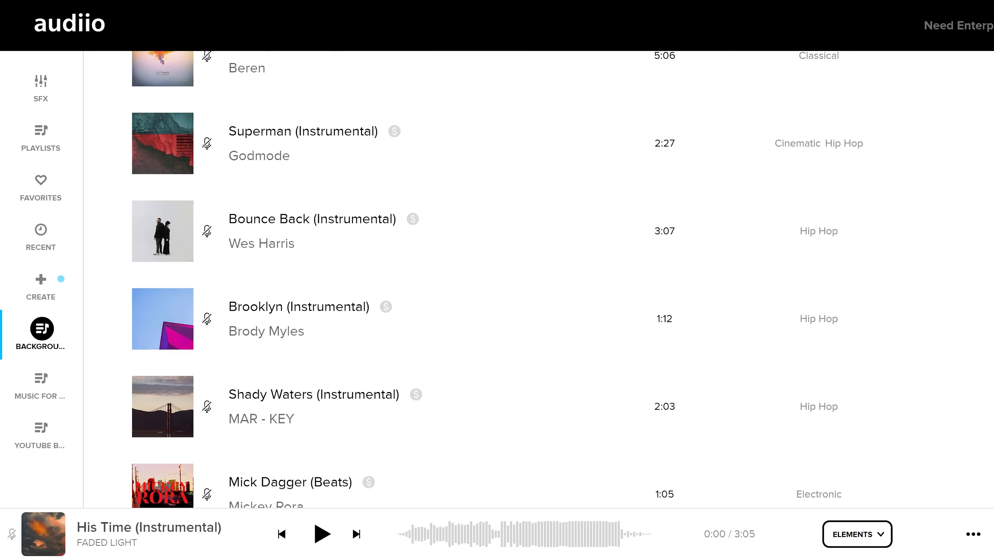
- Scroll down through the Audiio track list
scroll(352, 528, "down", 1)
scroll(497, 279, "down", 4)
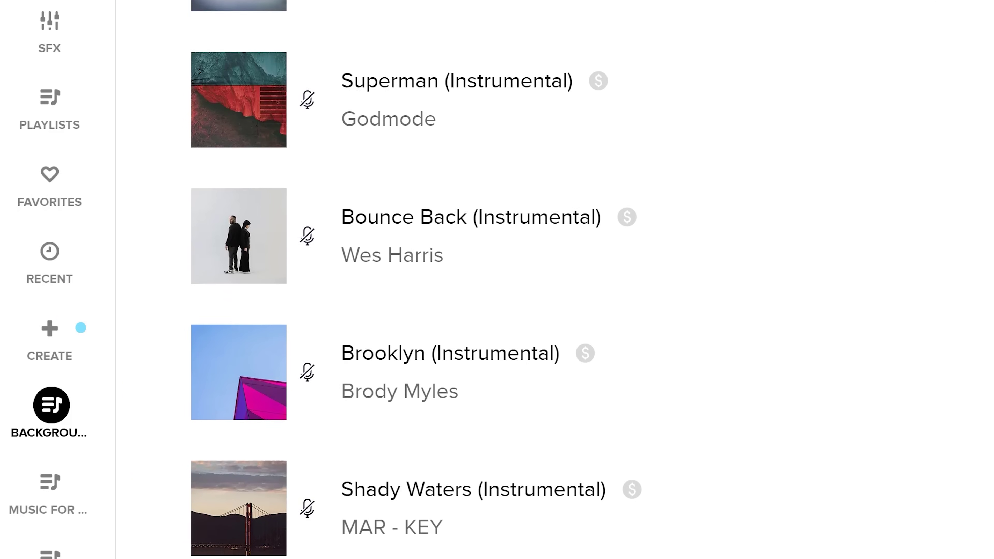
scroll(353, 527, "down", 3)
scroll(498, 279, "down", 3)
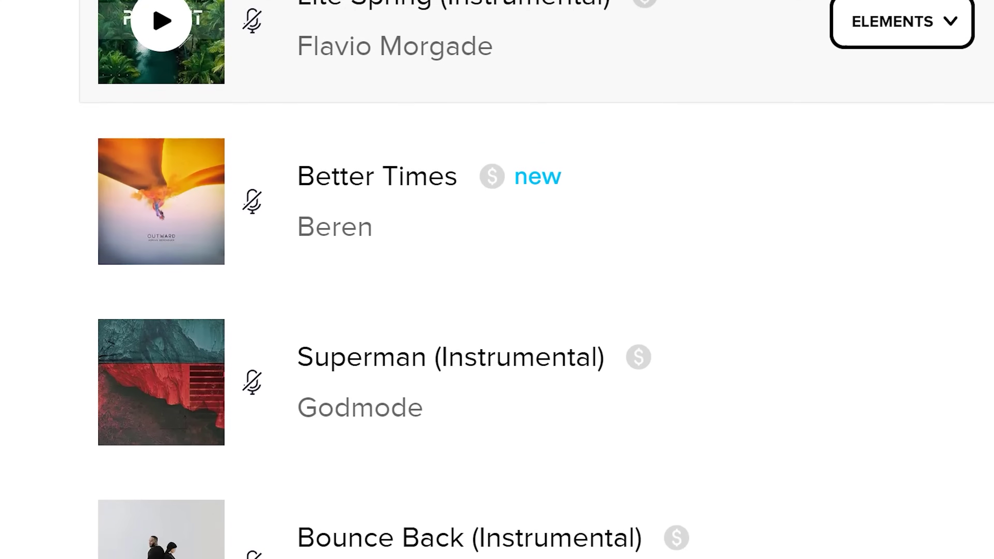
- Scroll through the tracks offered in the new Music for YouTube playlist
scroll(497, 279, "down", 5)
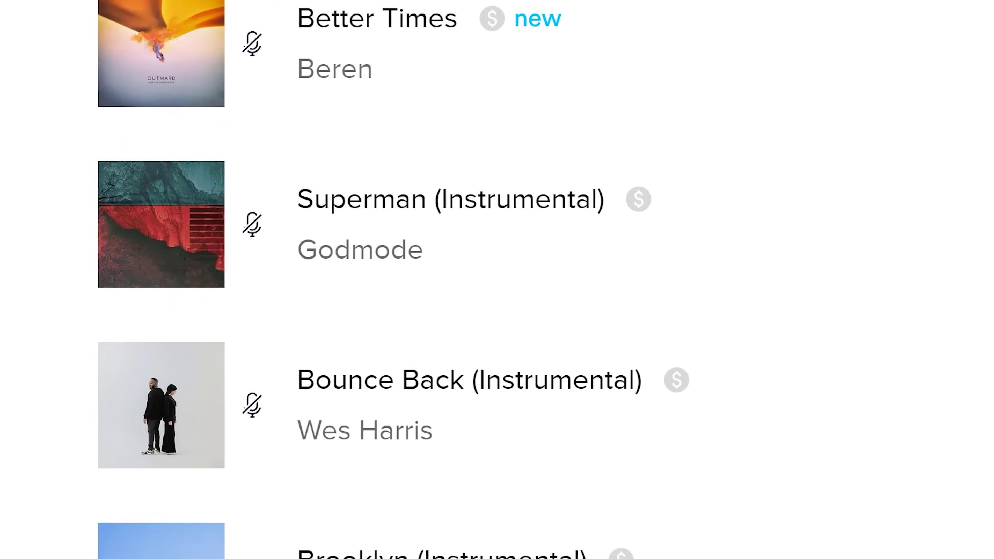
scroll(497, 279, "down", 6)
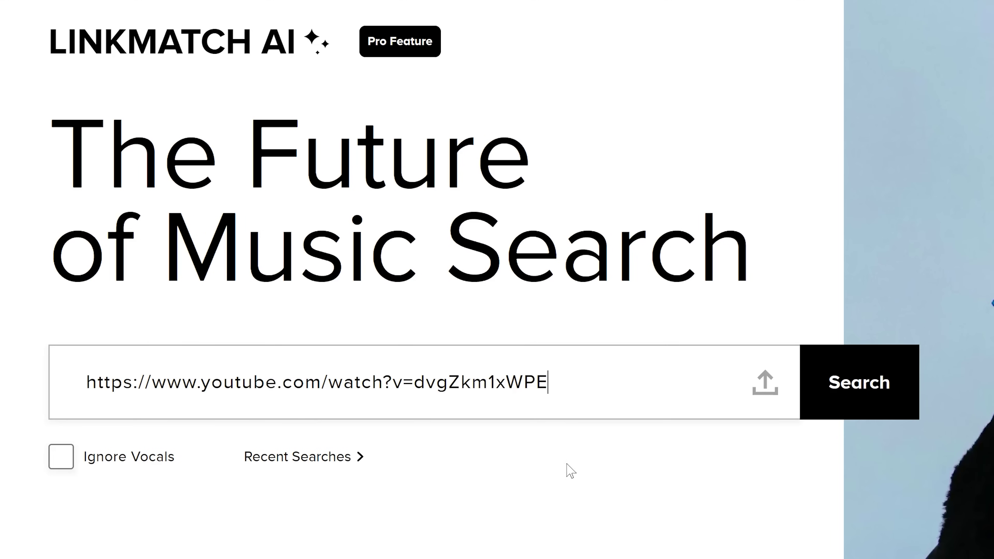
- Run the LinkMatch AI search on the pasted YouTube link and scroll through the matching tracks
left_click(882, 389)
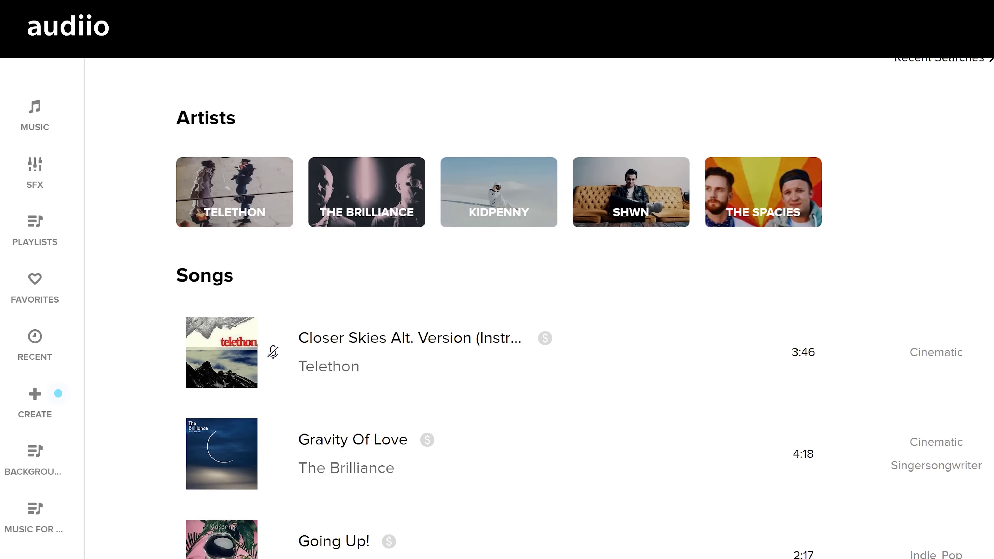
scroll(579, 309, "down", 5)
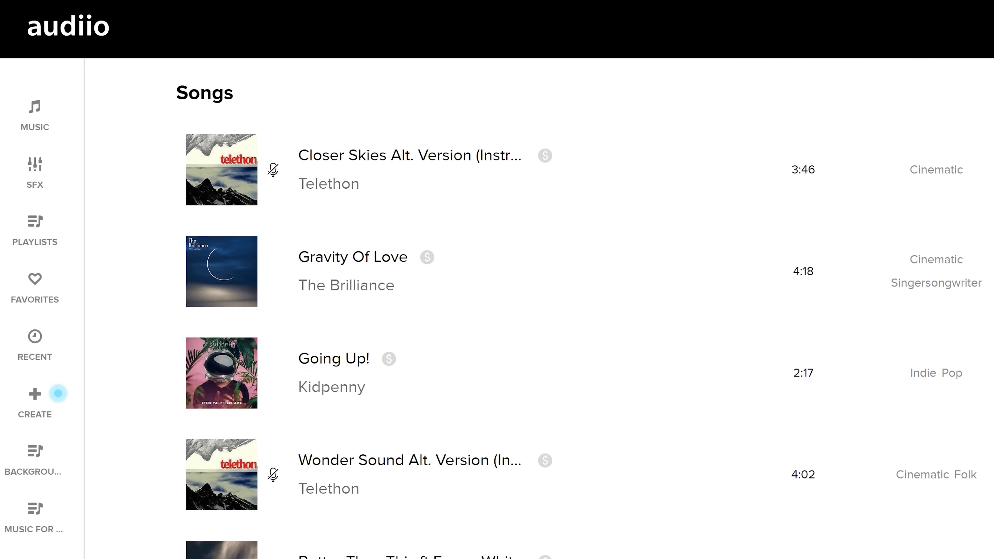
scroll(579, 309, "down", 5)
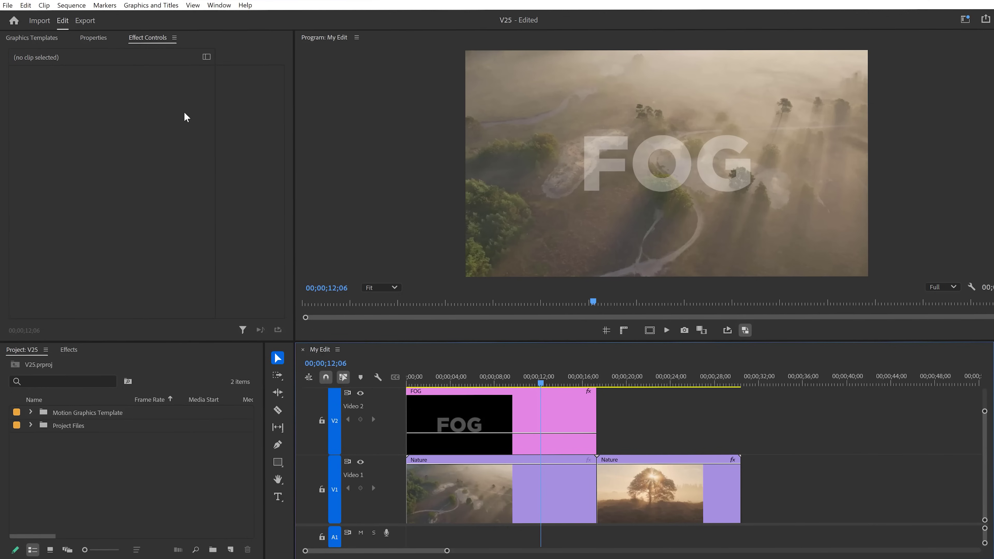
- Open Appearance preferences, try the Darkest and Light themes, then return to Dark
left_click(26, 5)
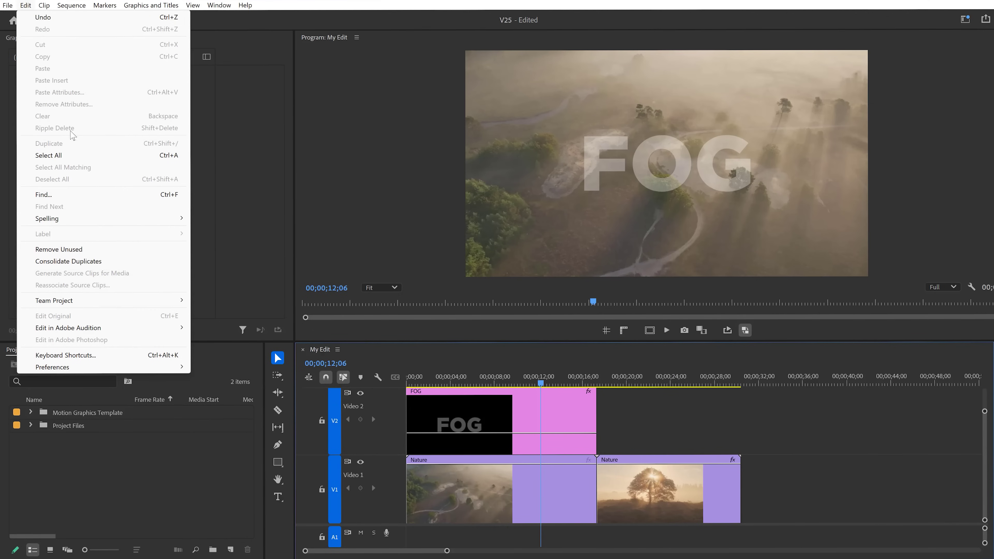
mouse_move(88, 372)
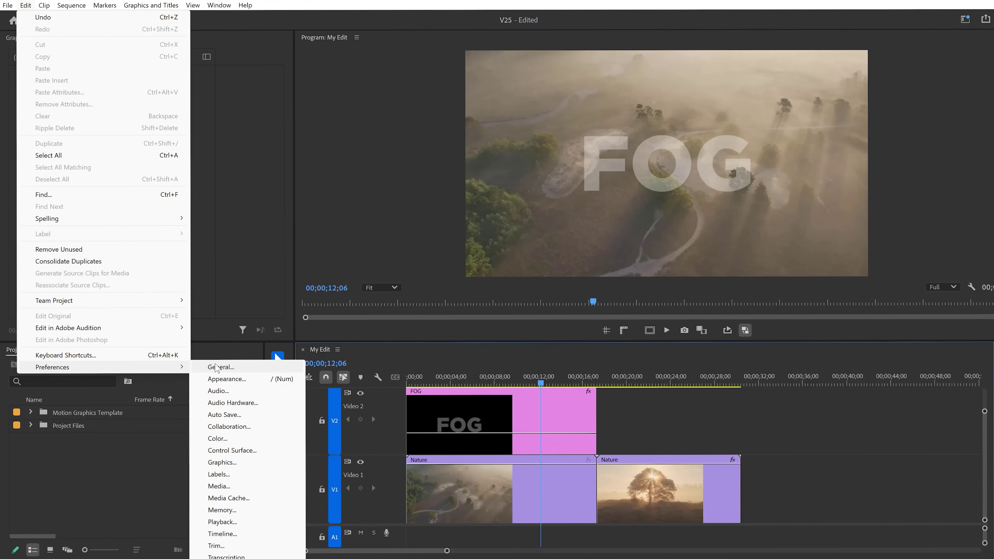
left_click(234, 380)
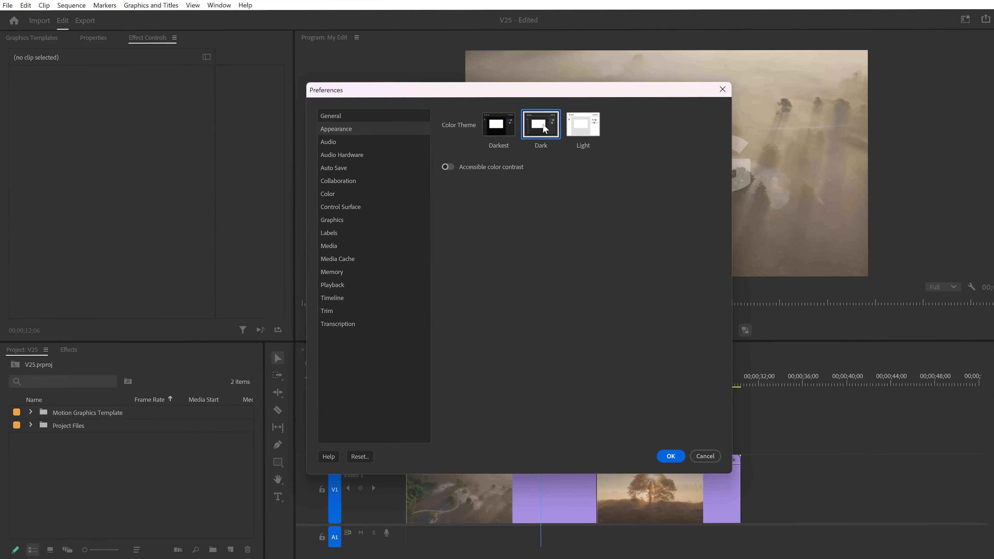
left_click(505, 126)
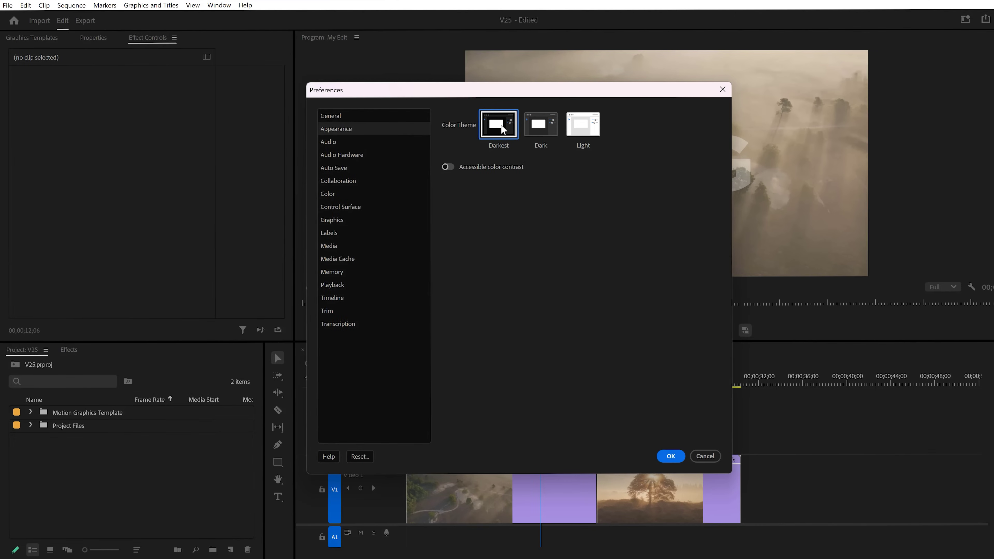
left_click(587, 126)
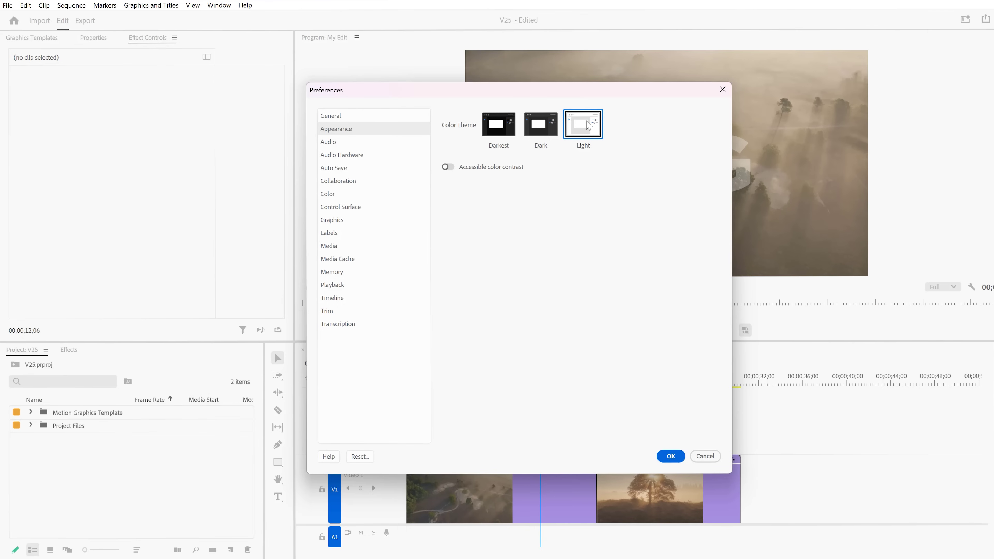
left_click(545, 129)
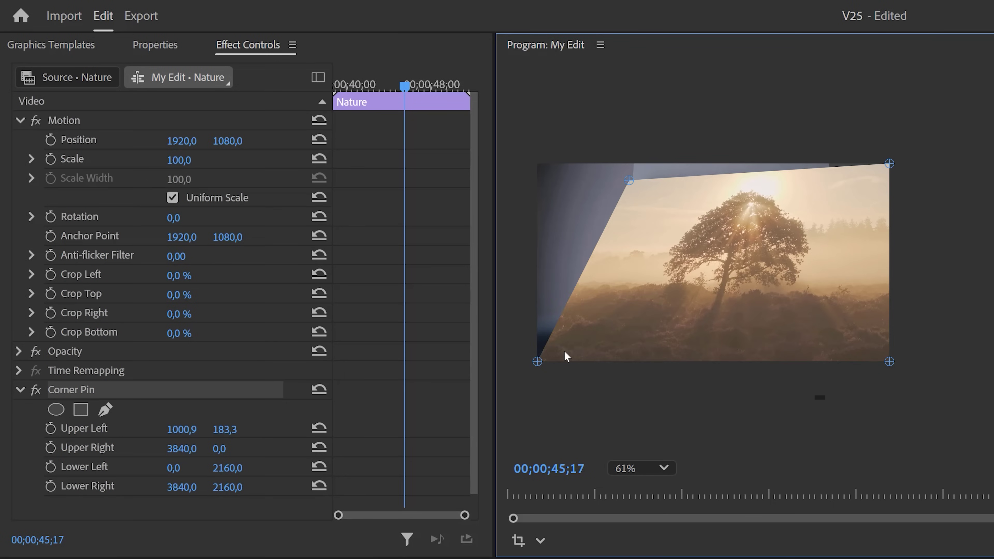
- Drag the four Corner Pin handles so the tree clip fits the background screen's corners
left_click_drag(542, 355, 630, 301)
left_click_drag(827, 191, 827, 186)
left_click_drag(889, 362, 828, 296)
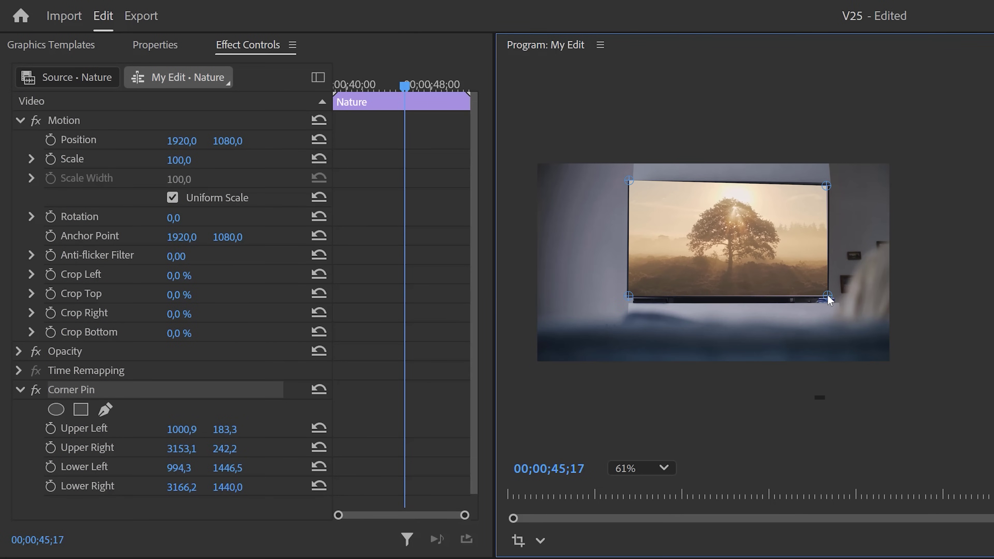
left_click_drag(631, 183, 629, 181)
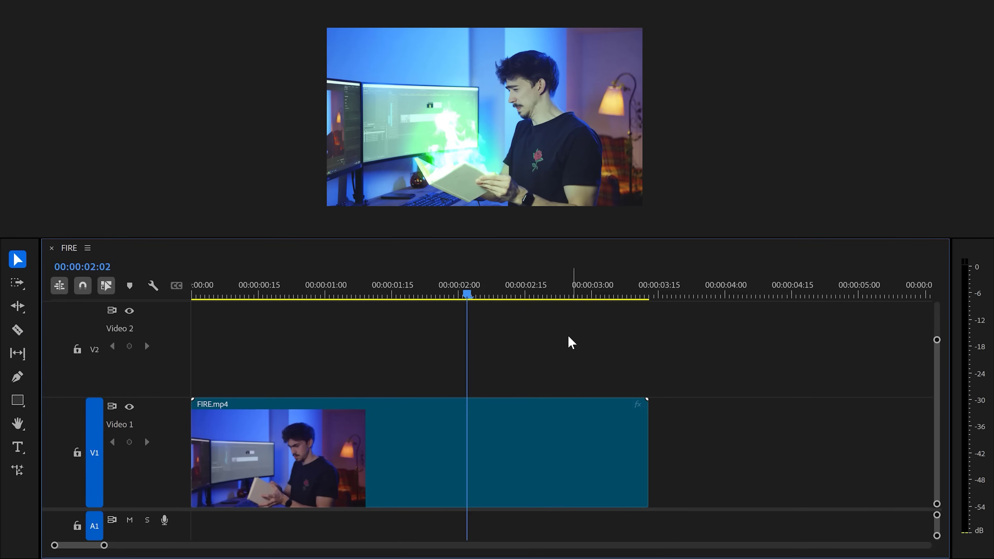
- Scrub to the end of FIRE.mp4 and try dragging its right edge past the last frame
left_click_drag(476, 298, 632, 298)
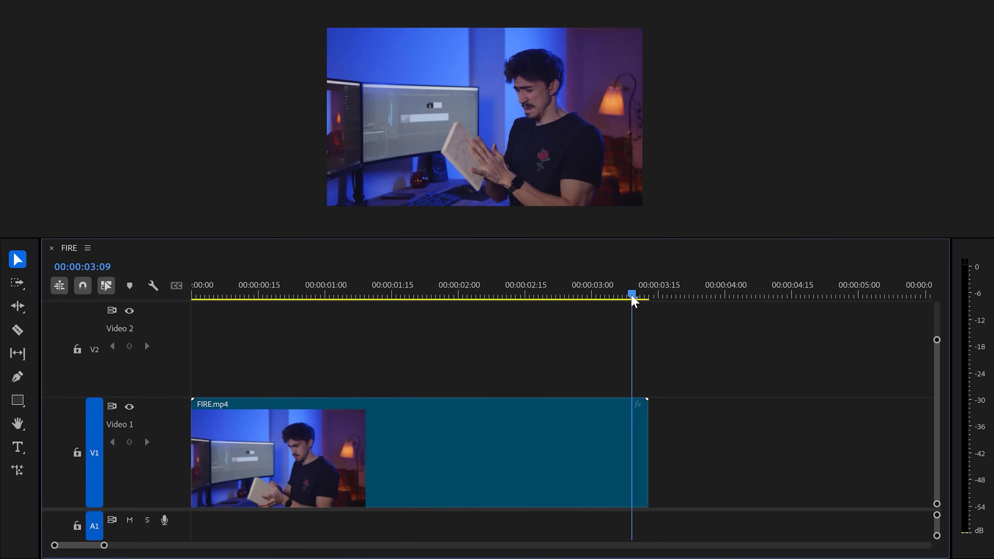
left_click_drag(655, 414, 724, 418)
- Use Generative Extend to stretch FIRE.mp4 to about 00:00:04:10, then preview the generated tail
left_click(18, 474)
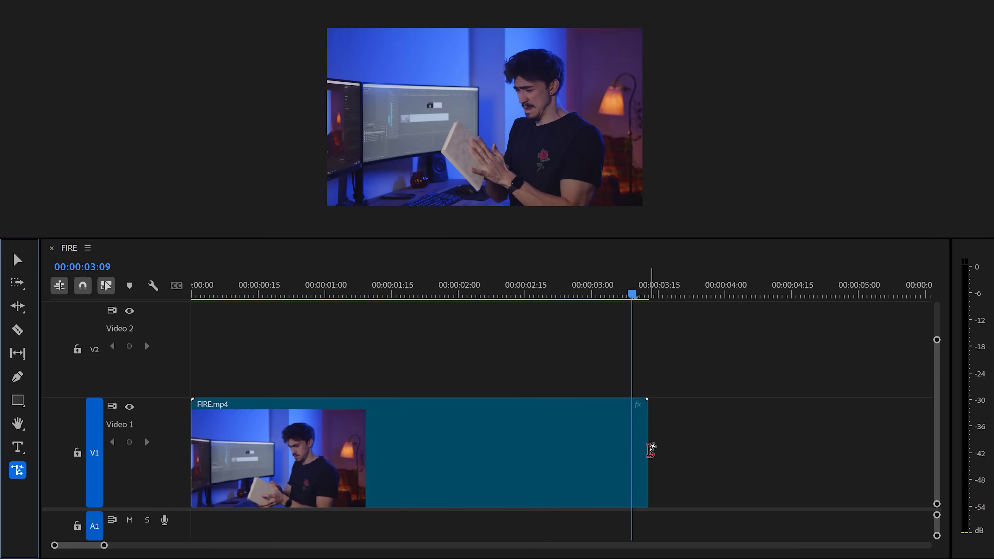
left_click_drag(650, 450, 768, 444)
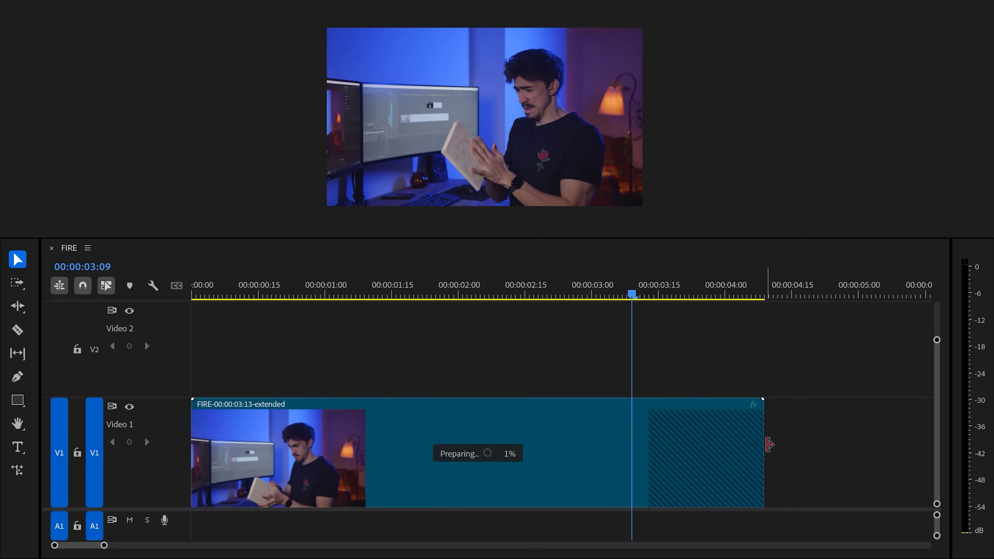
left_click(718, 293)
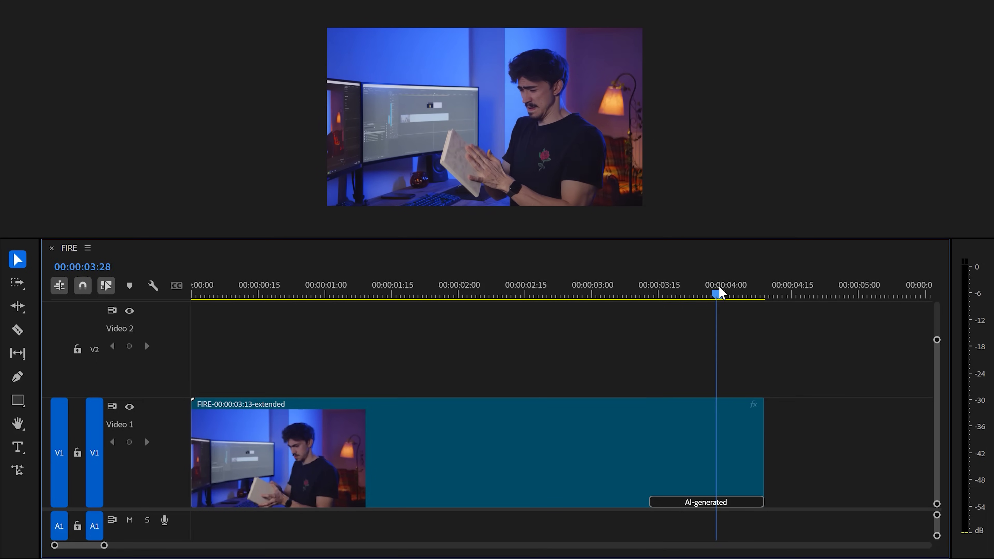